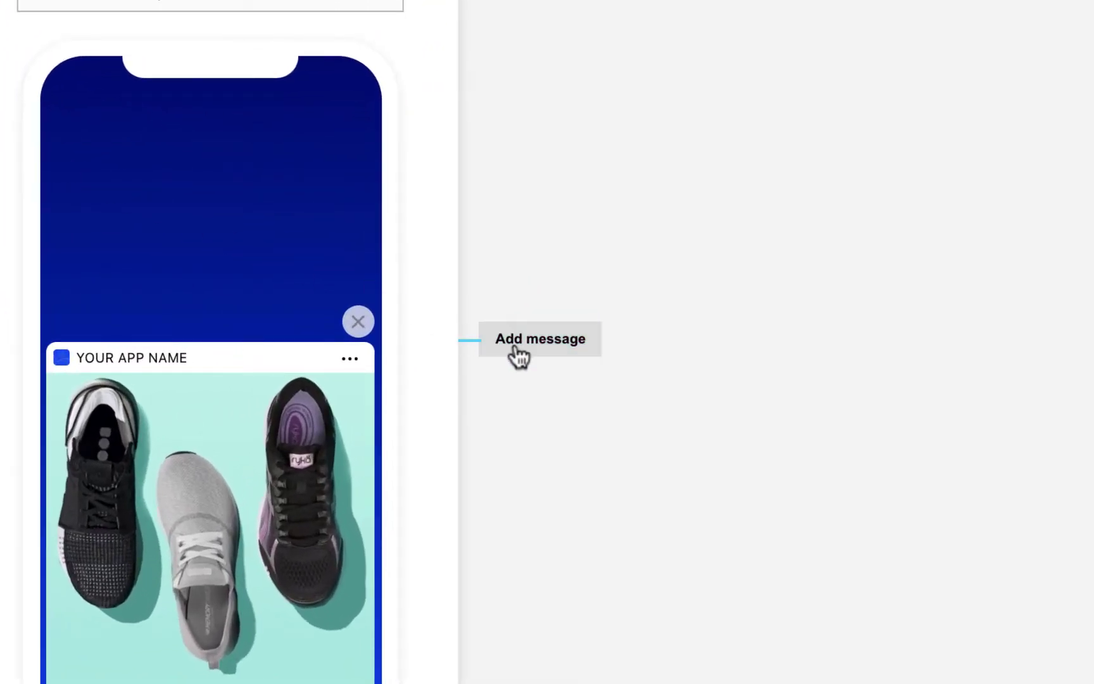
- Add a second message to the journey and set its delay to 1 day
click(516, 348)
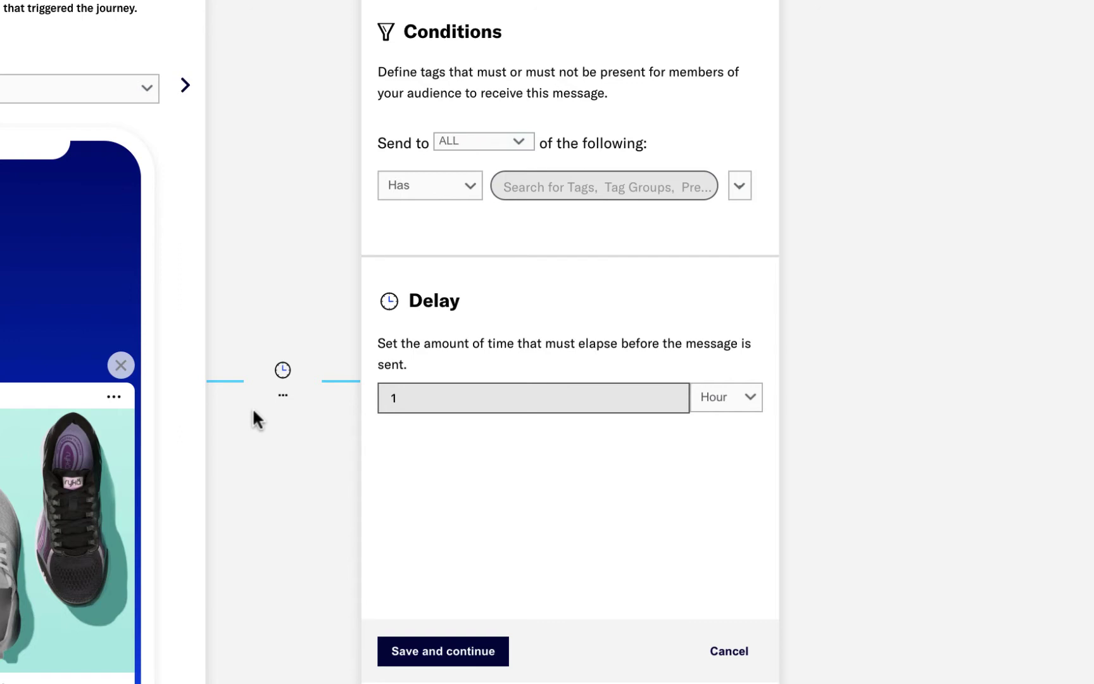
click(734, 397)
click(733, 410)
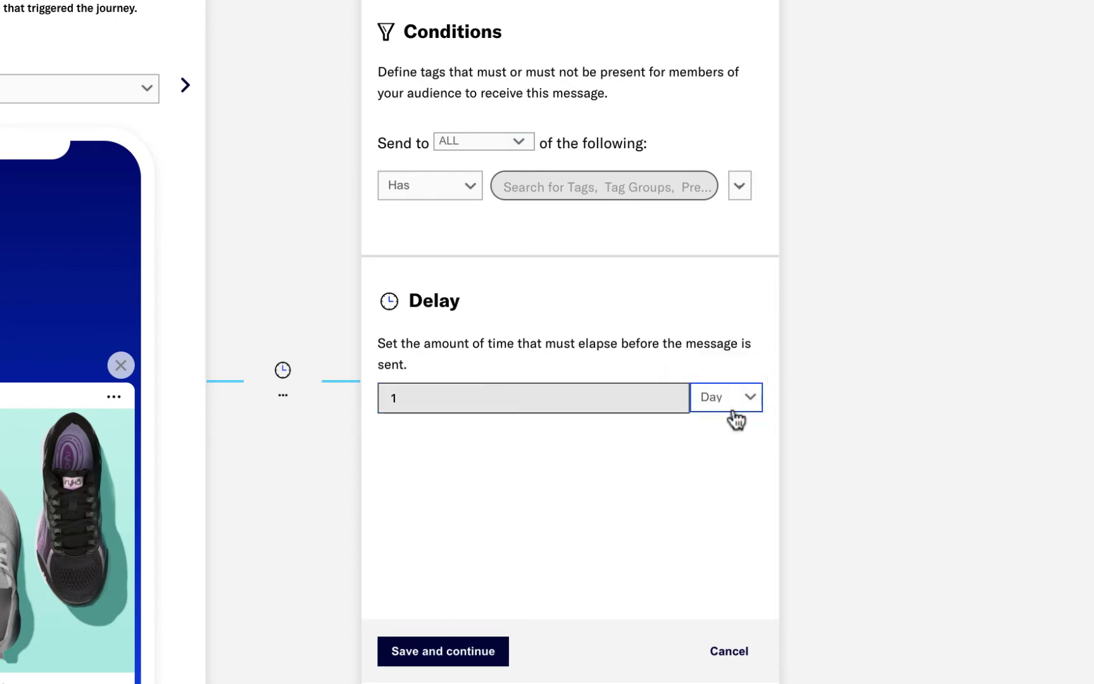
- Send the new message only to users who have the logged-in tag and save its settings
click(614, 186)
text(log)
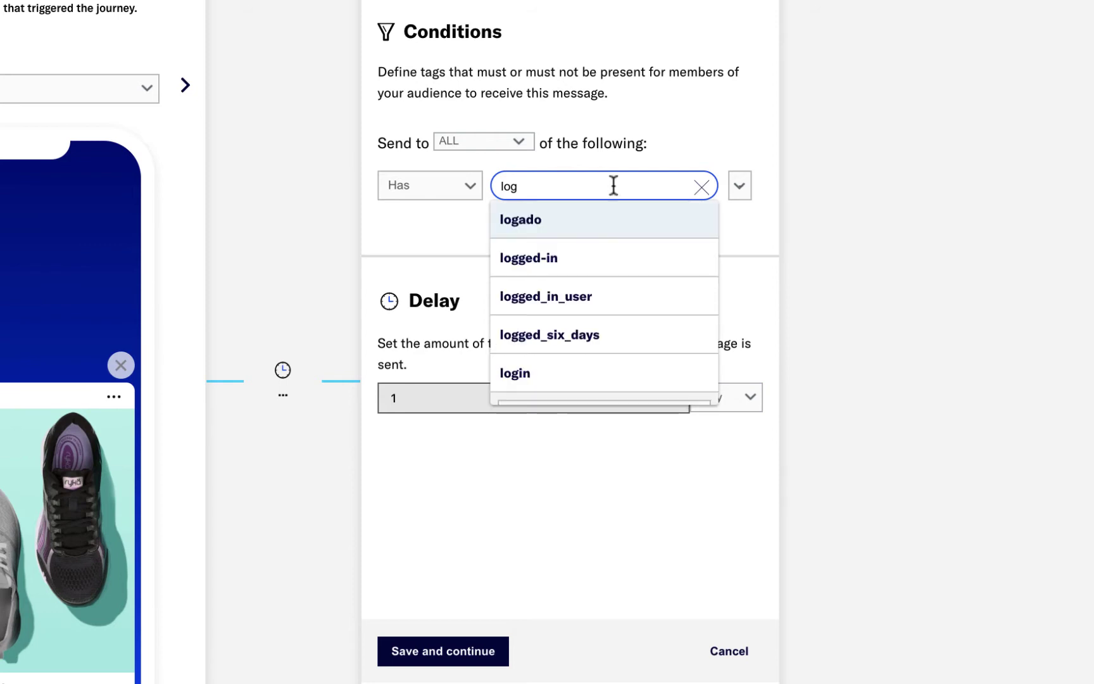
click(597, 259)
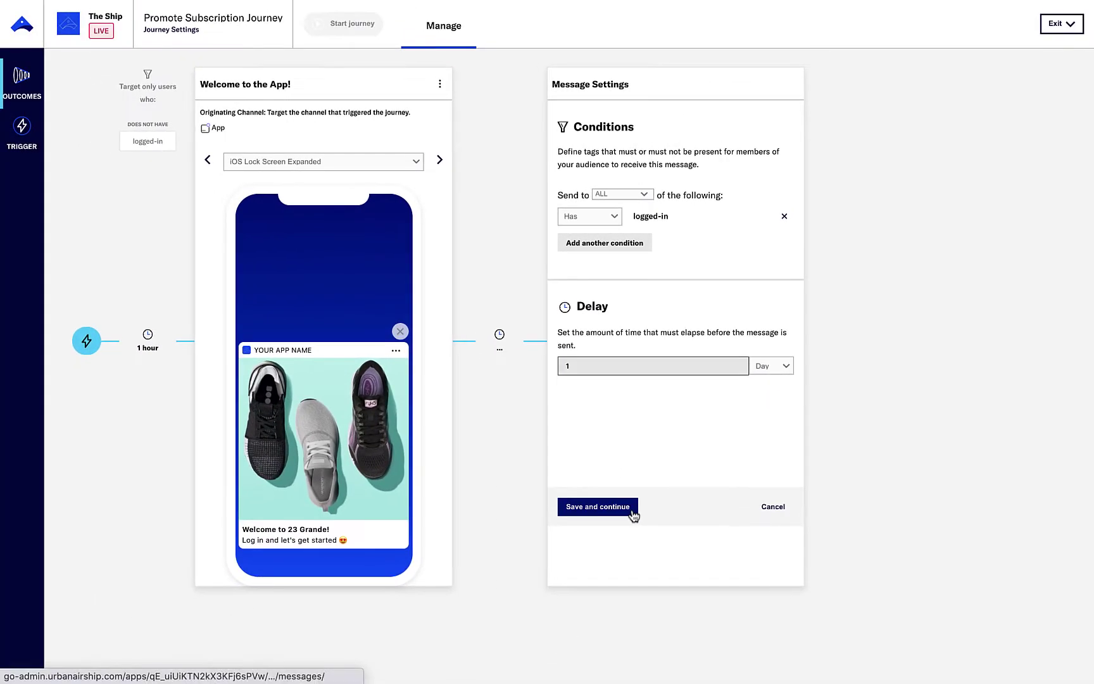
click(630, 510)
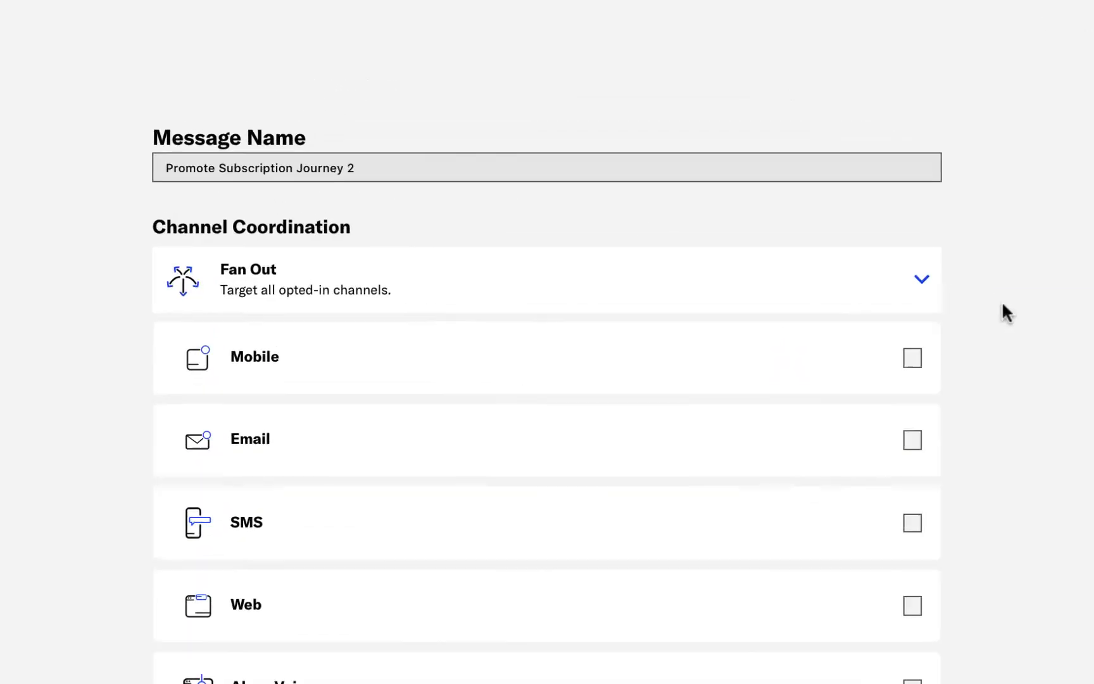
- Enable the Email channel, name the message "Subscription Plan Promotion" and save the setup
click(965, 504)
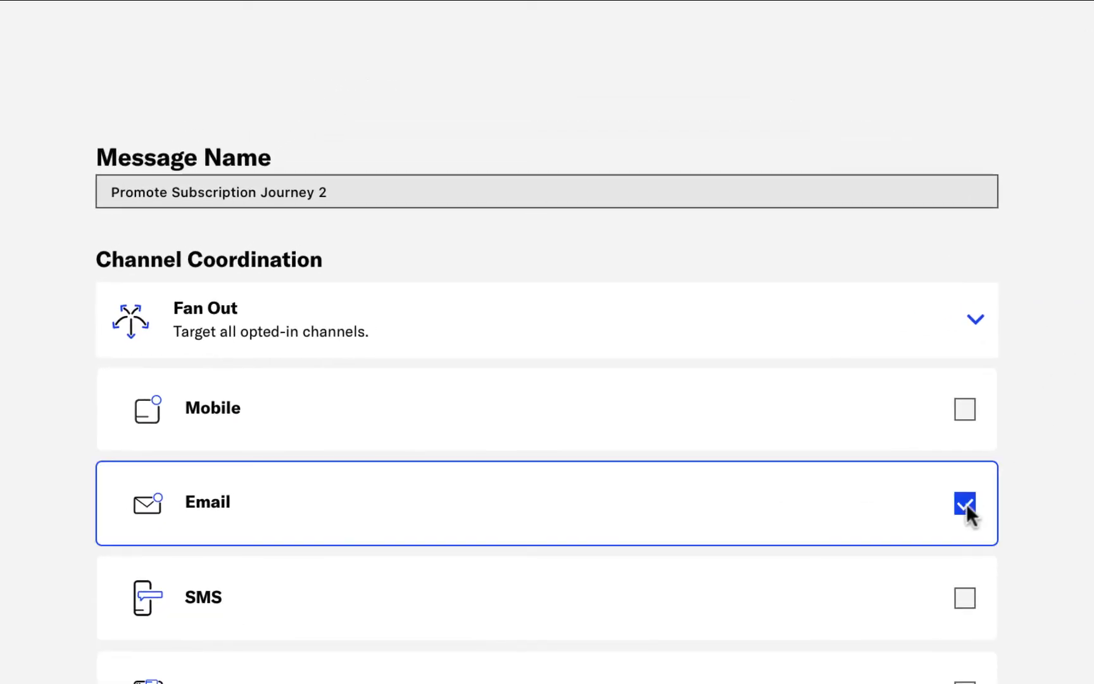
click(855, 184)
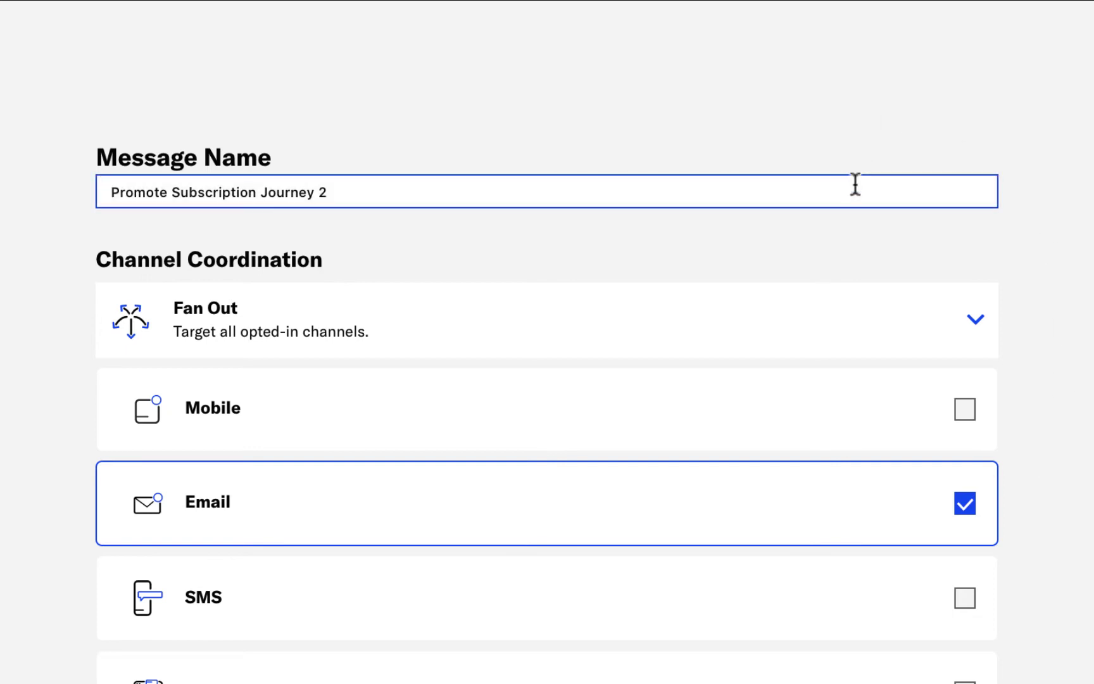
triple_click(854, 185)
key(BackSpace)
text(Subs)
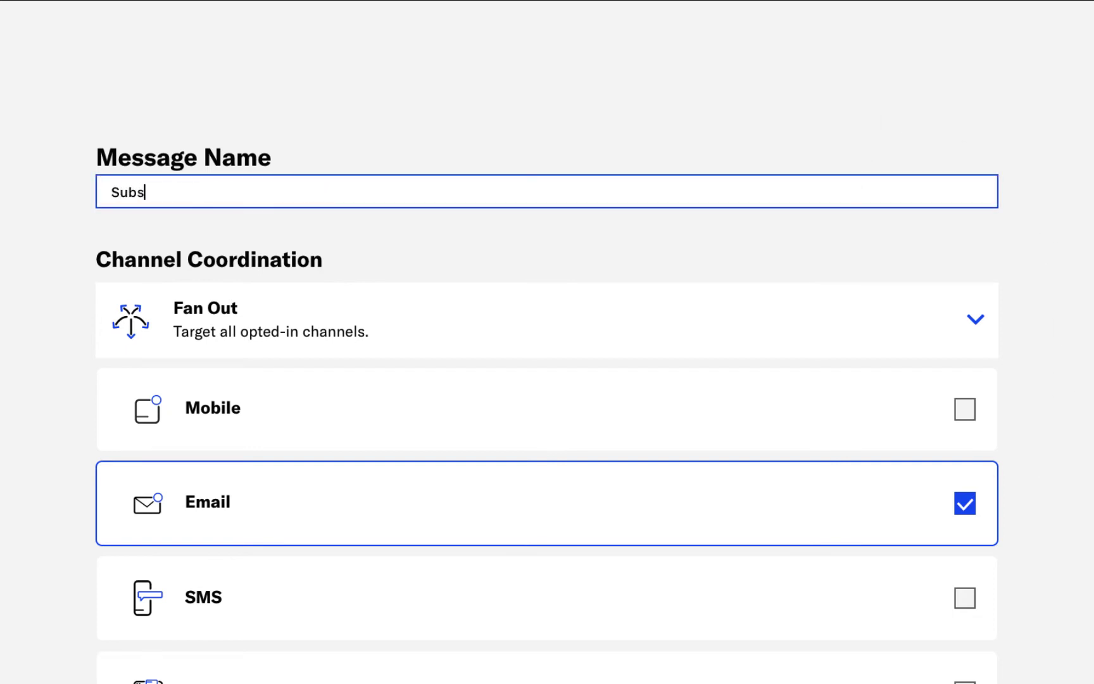
text(cription Plan Promotion)
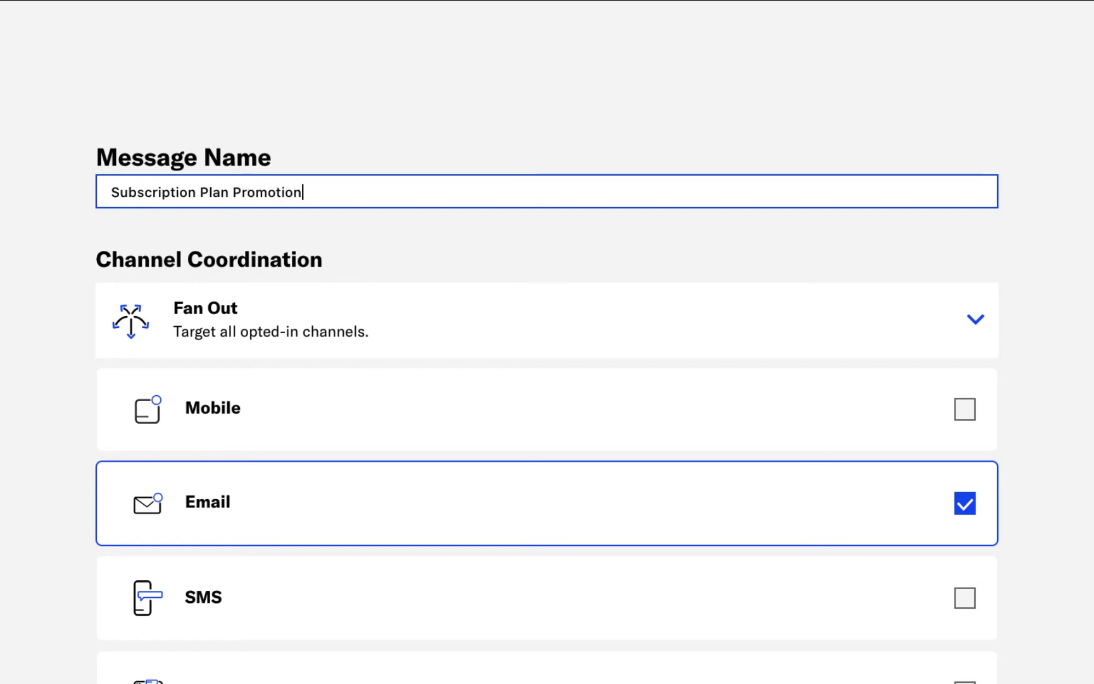
click(1026, 657)
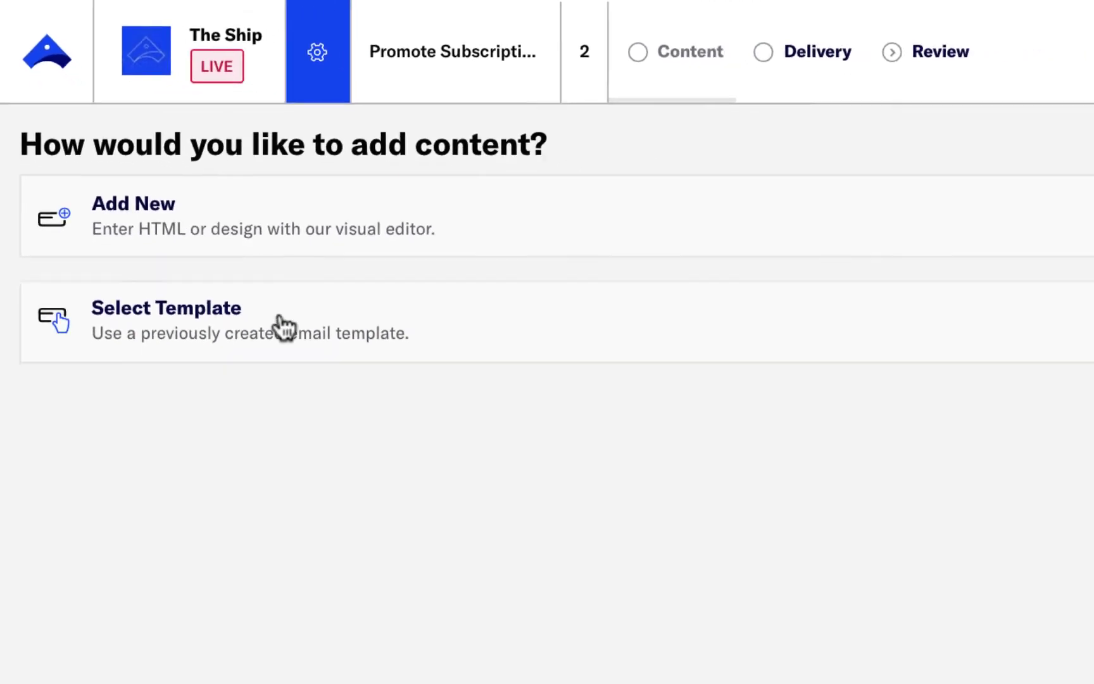
- Use the Promote Subscription Plan template as the email content, and review and save the message
click(353, 409)
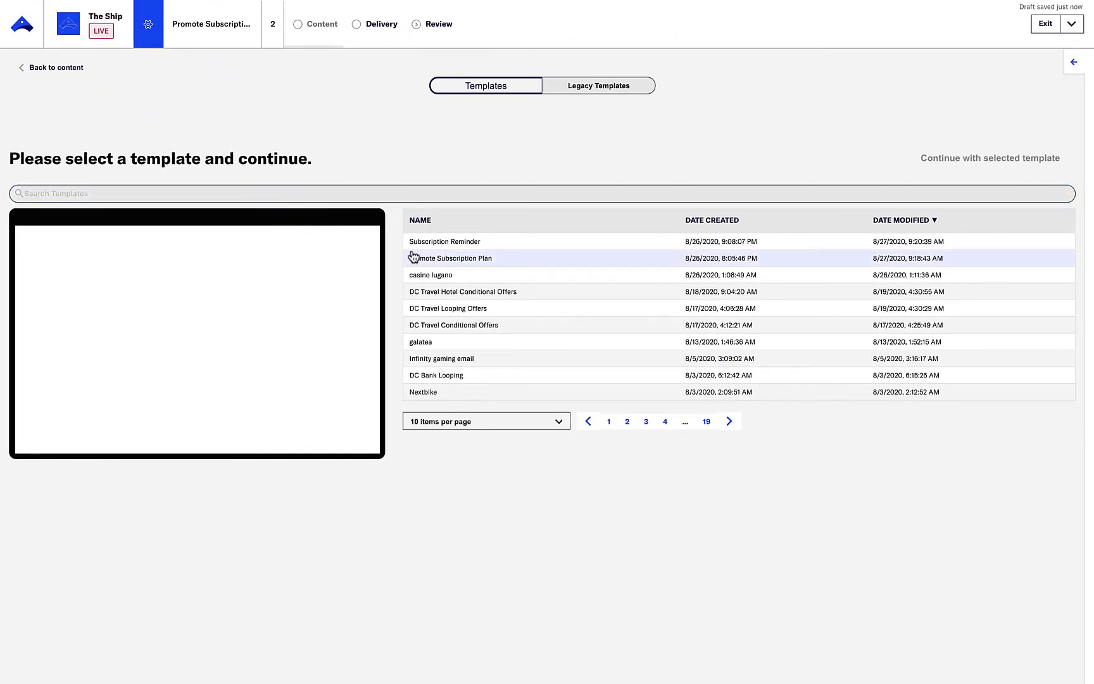
click(445, 266)
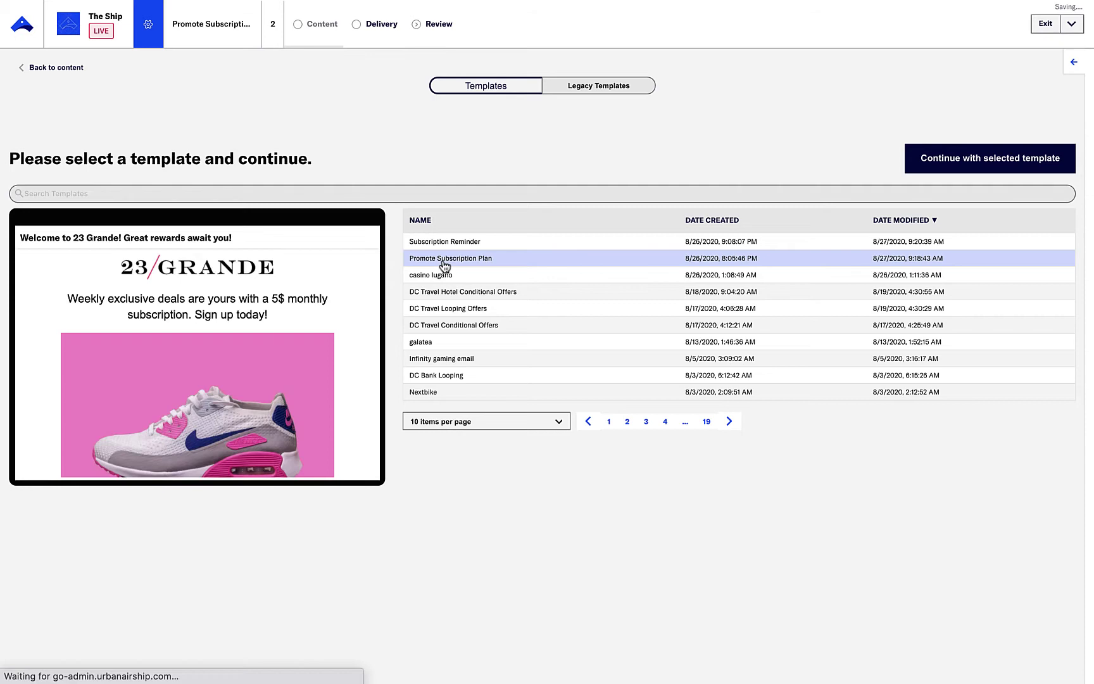
click(928, 166)
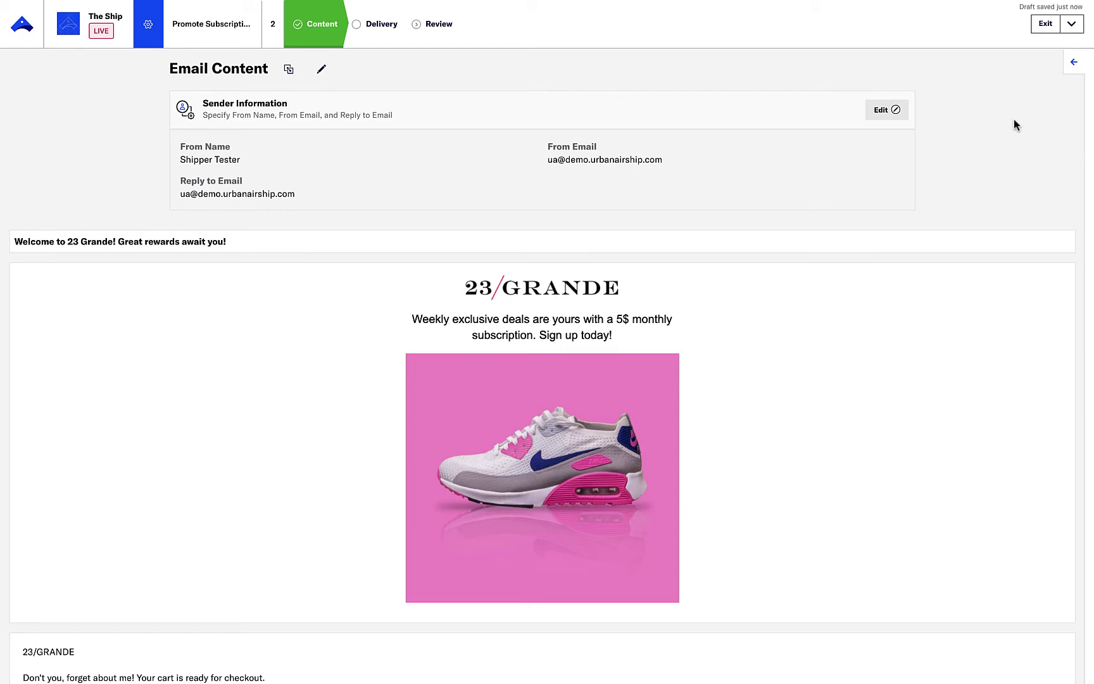
click(447, 35)
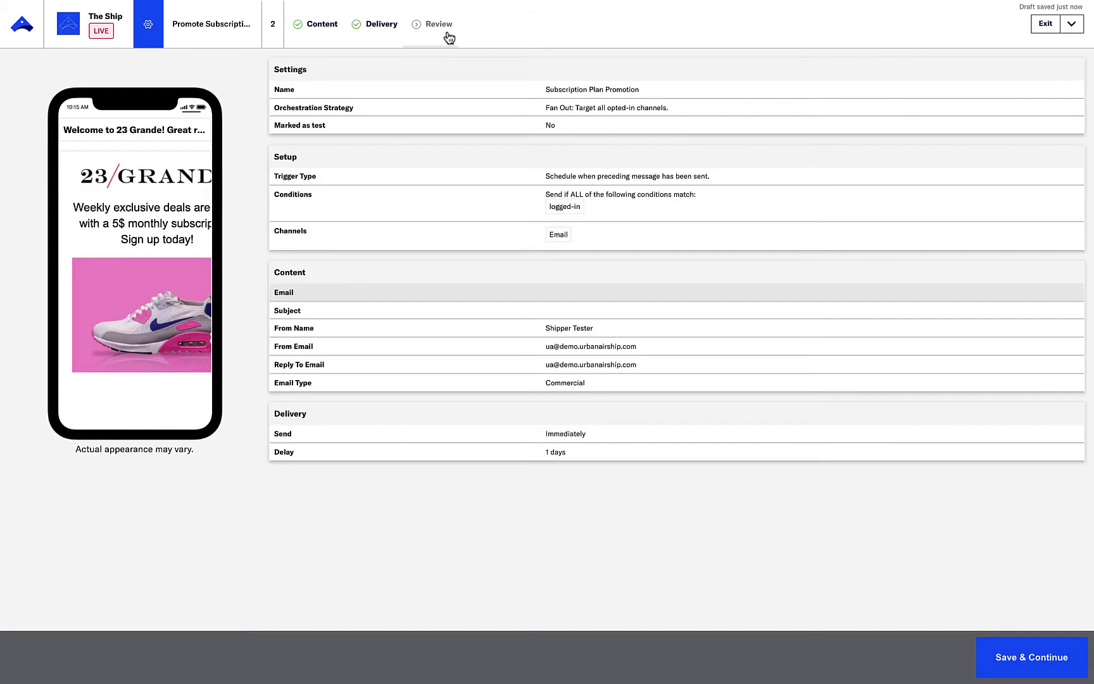
click(985, 659)
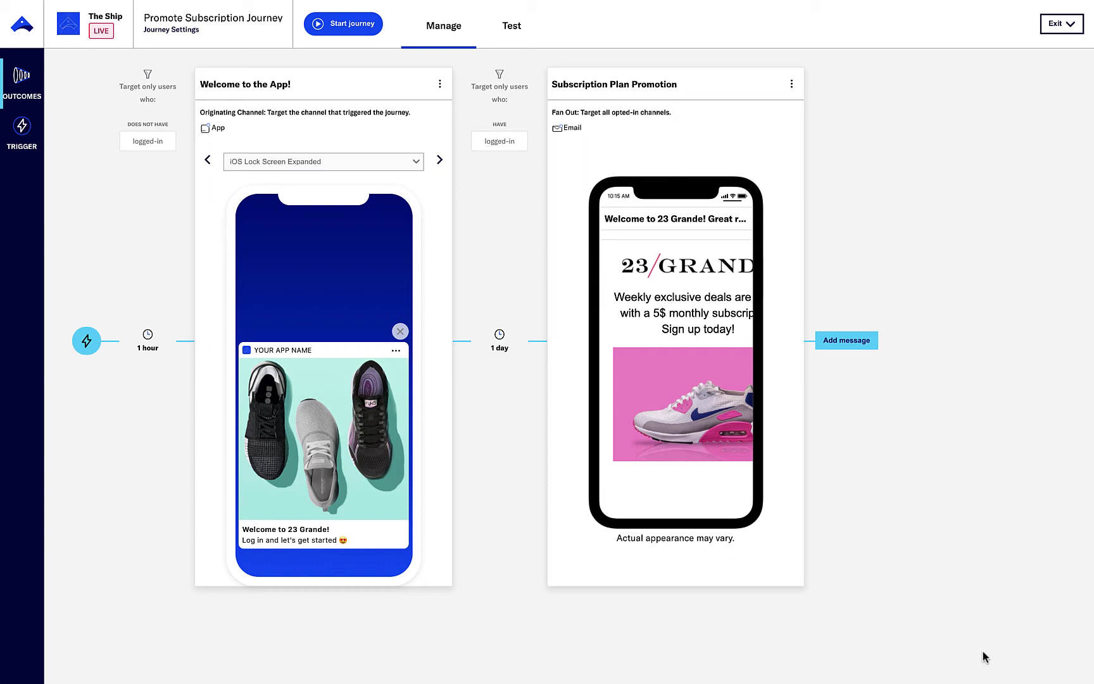
- Add a third message after the Subscription Plan Promotion with a delay of 14 days
click(866, 346)
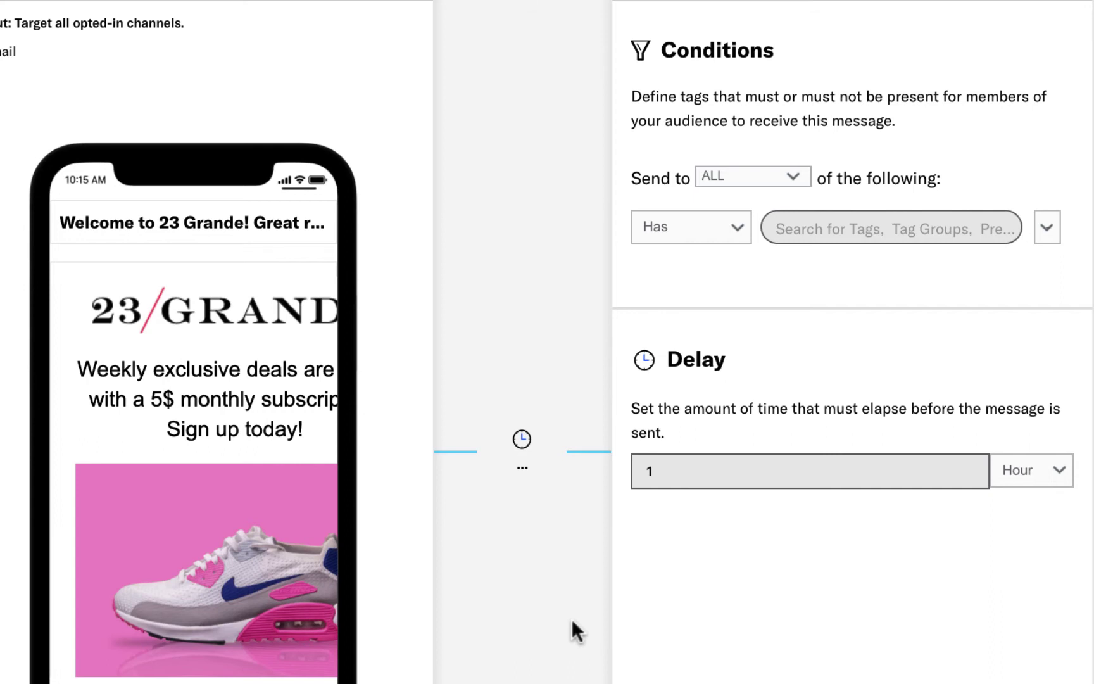
click(685, 483)
text(4)
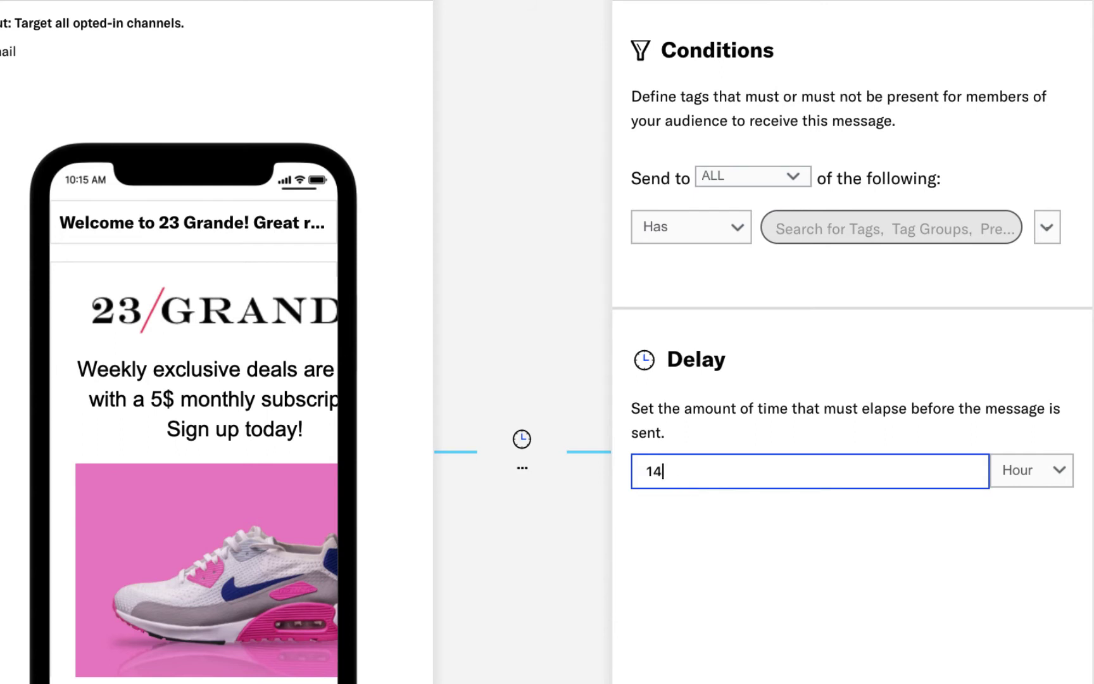
click(1019, 480)
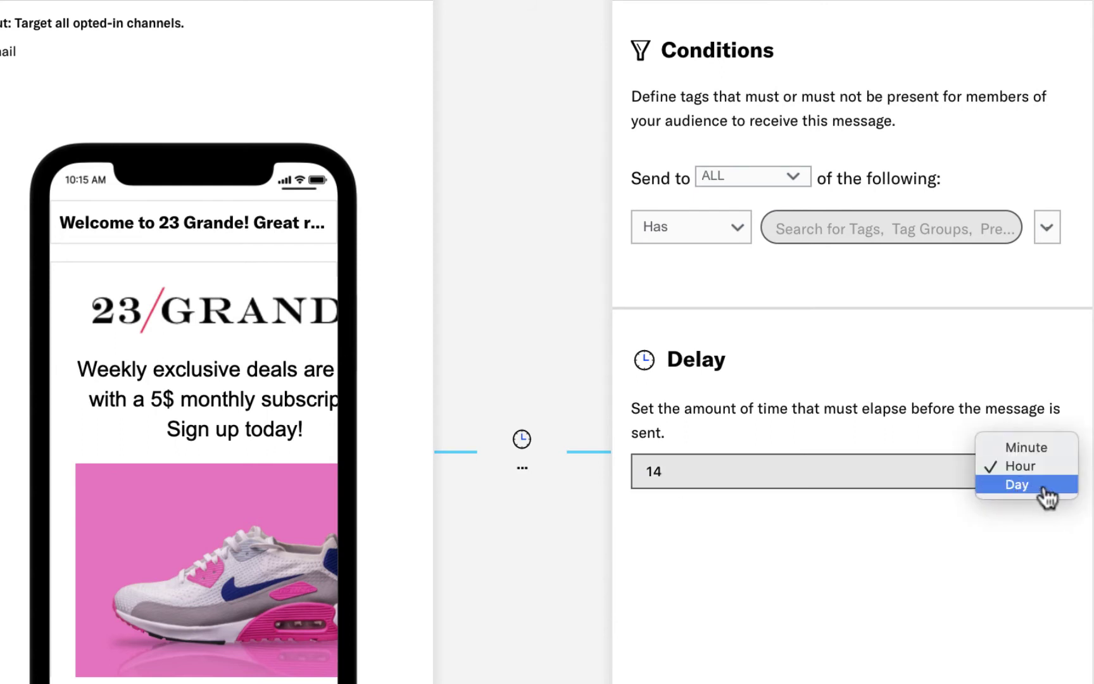
click(1046, 490)
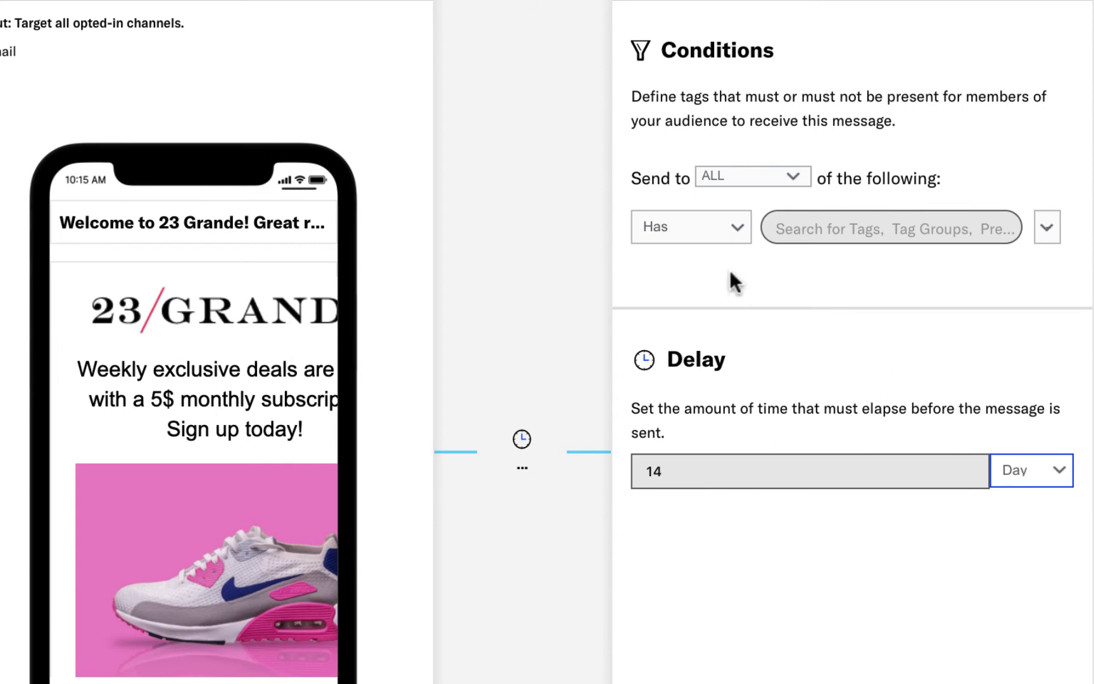
- Restrict the third message to users who don't have the rewards member tag and save its settings
click(725, 236)
click(722, 245)
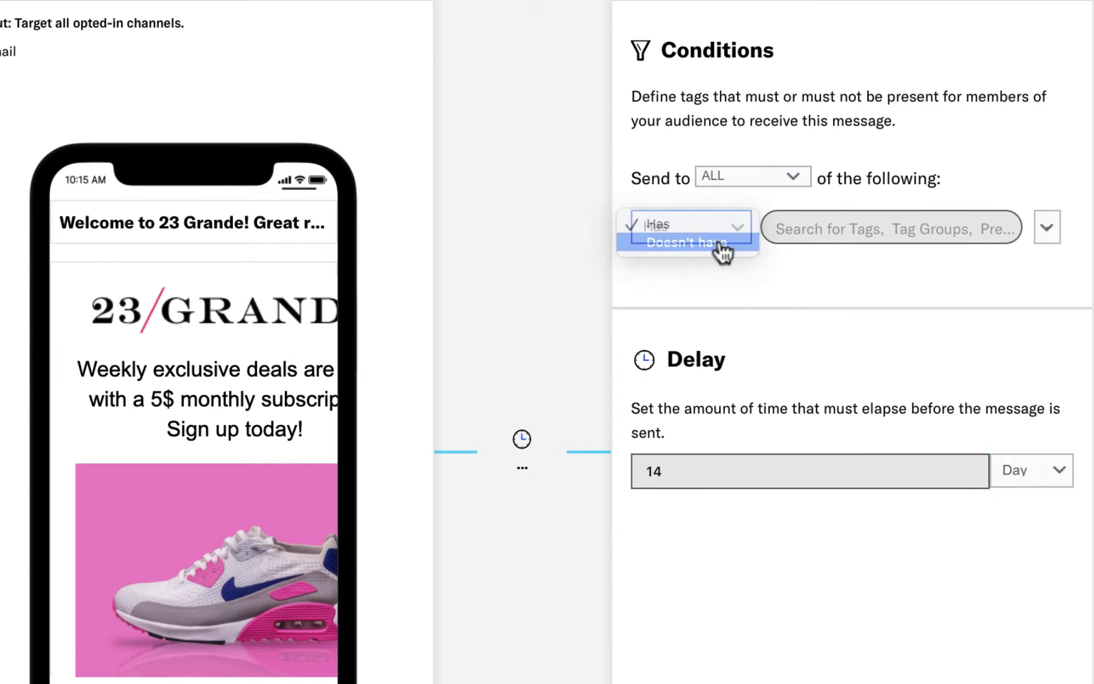
click(835, 226)
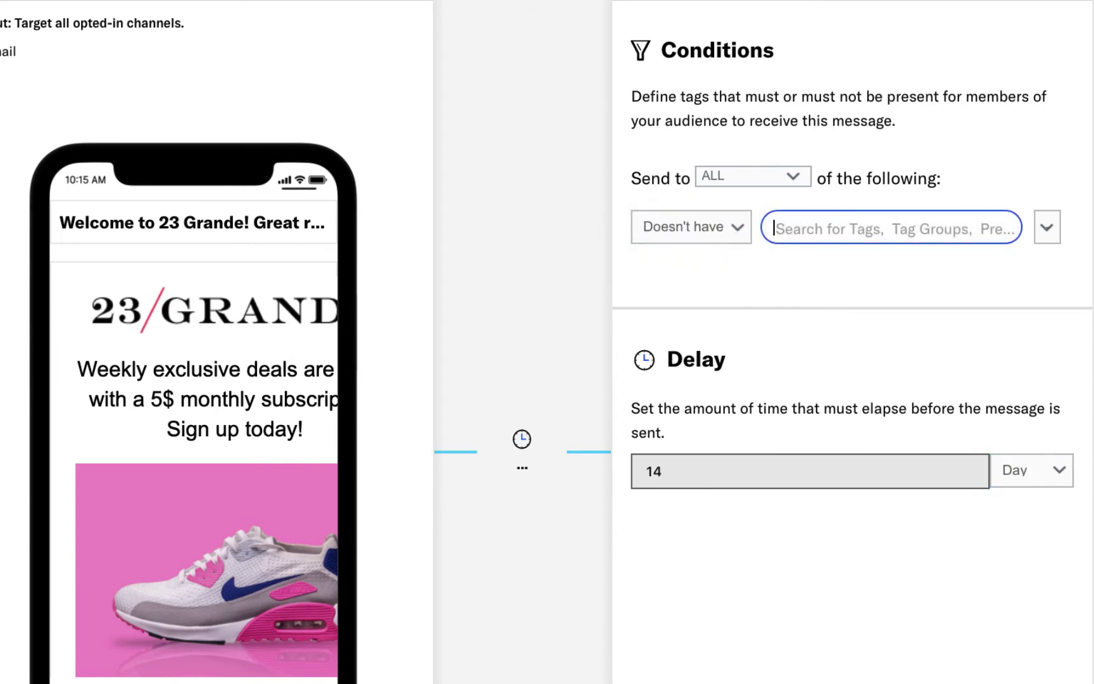
text(reward)
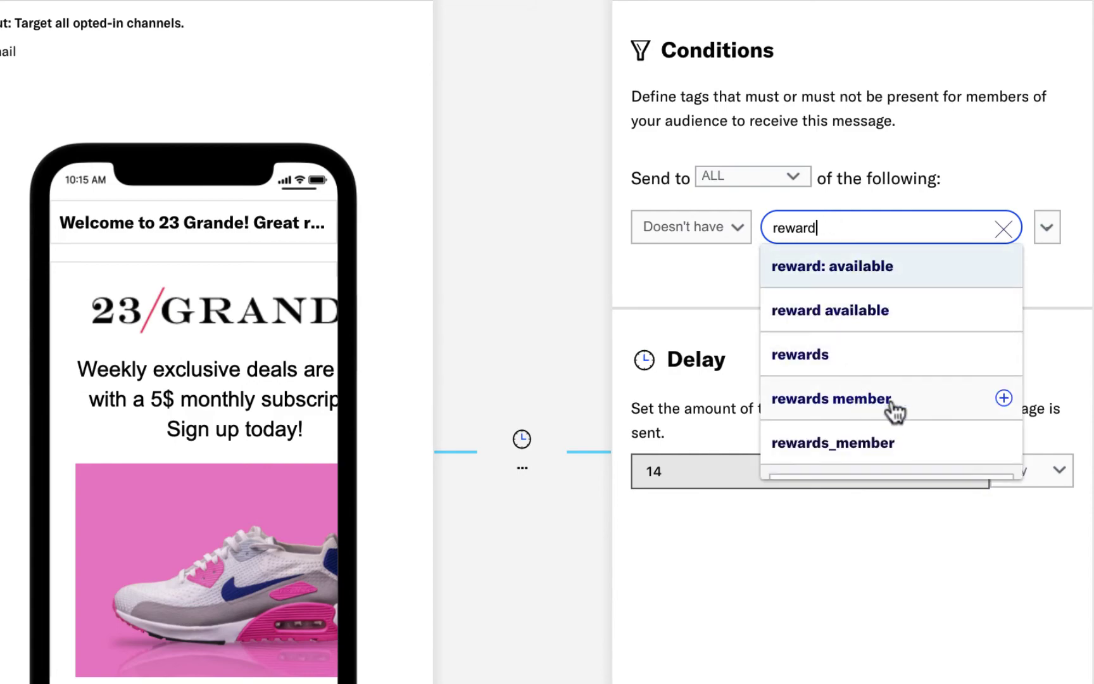
click(911, 400)
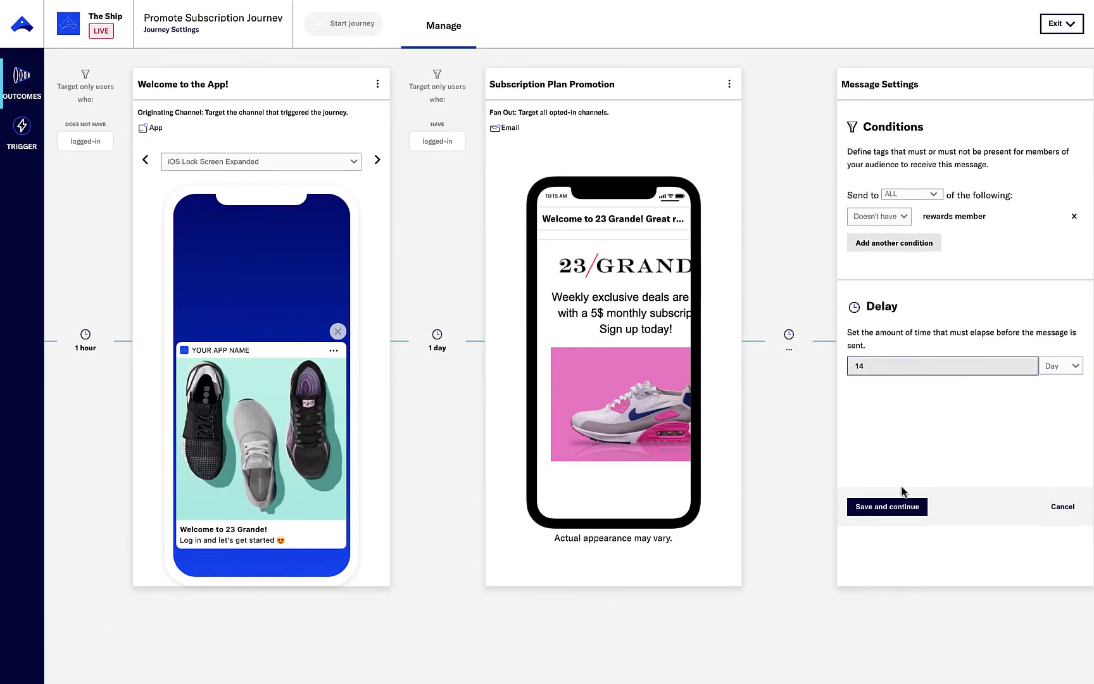
click(877, 563)
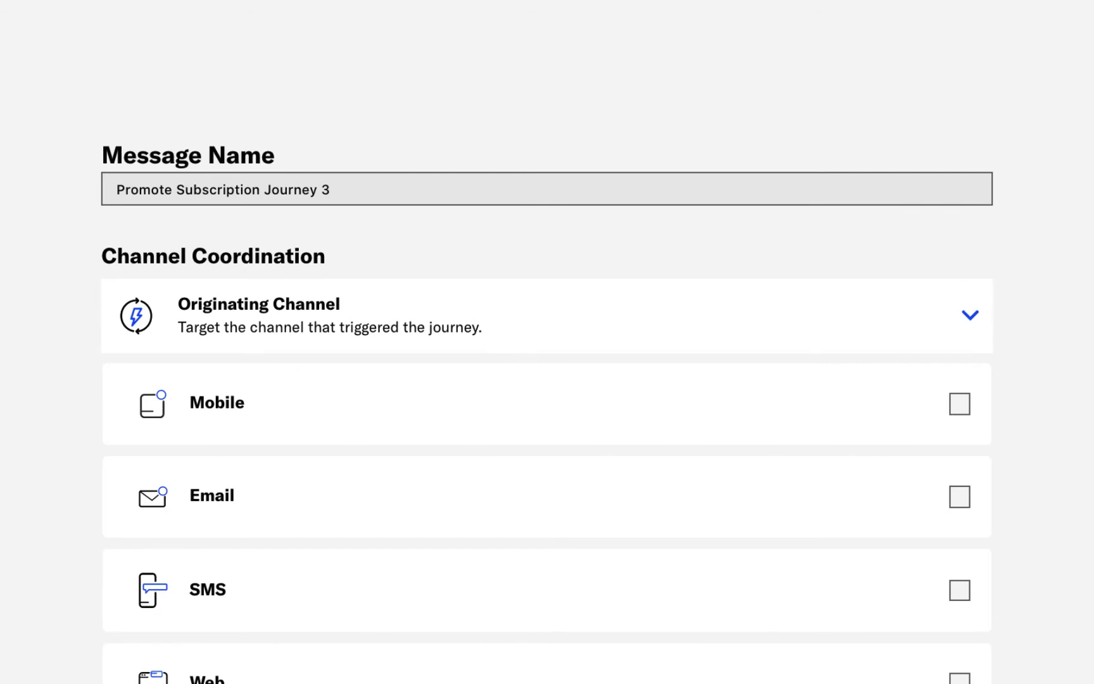
- Enable the Email and Mobile channels with Priority Channel coordination, placing Email ahead of Mobile
click(960, 496)
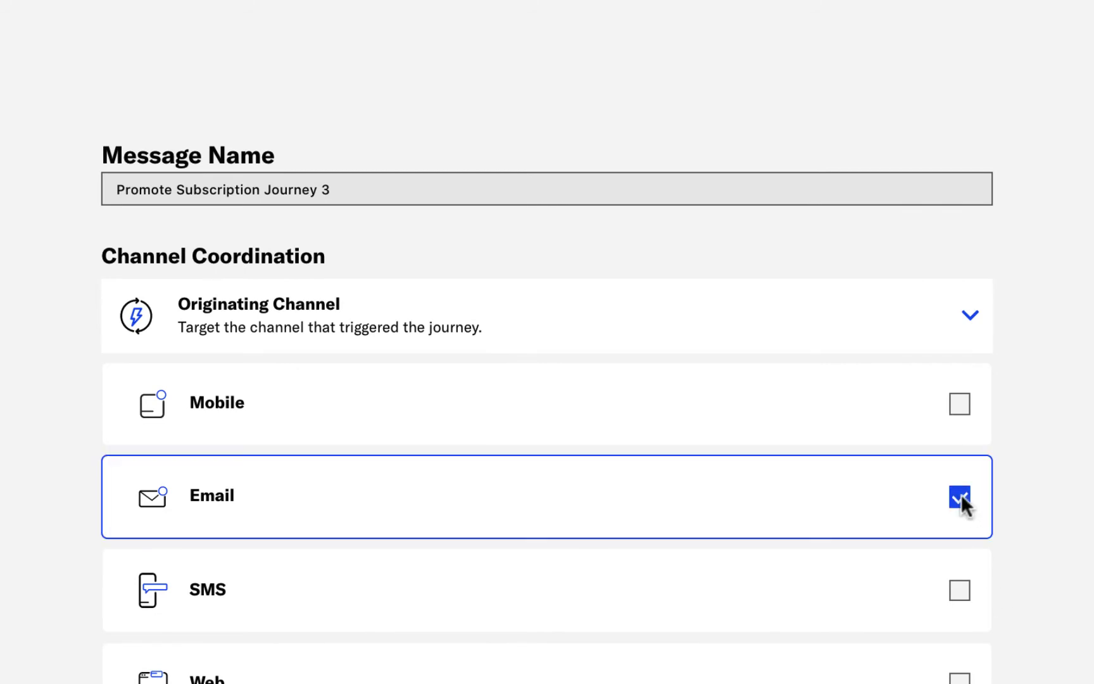
click(959, 405)
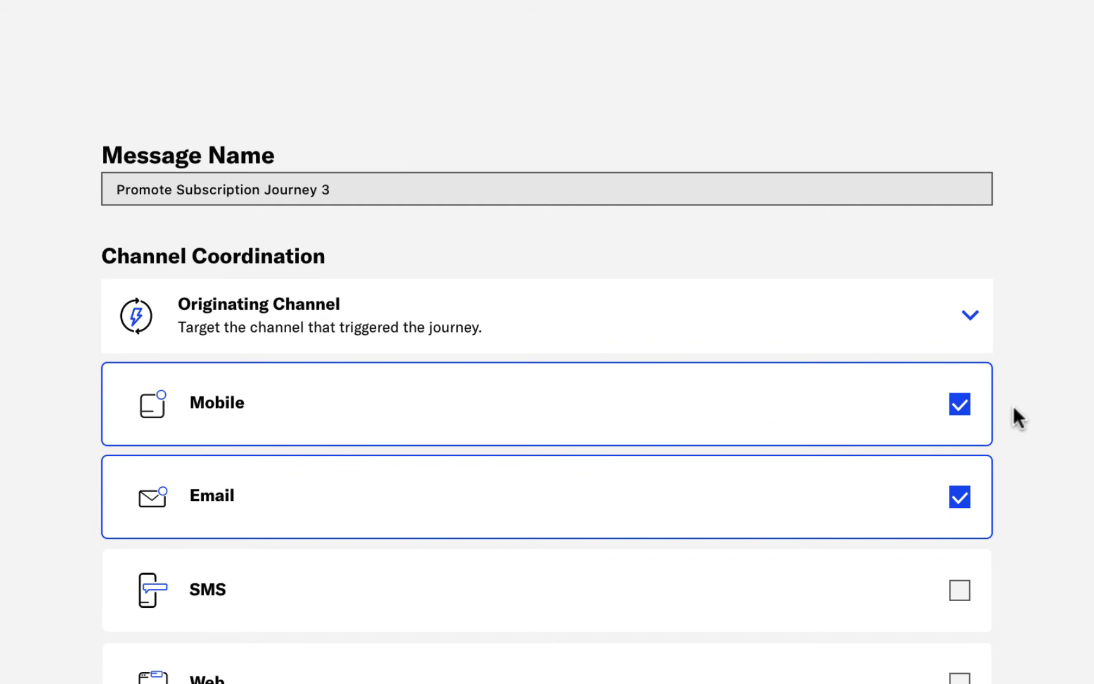
click(970, 316)
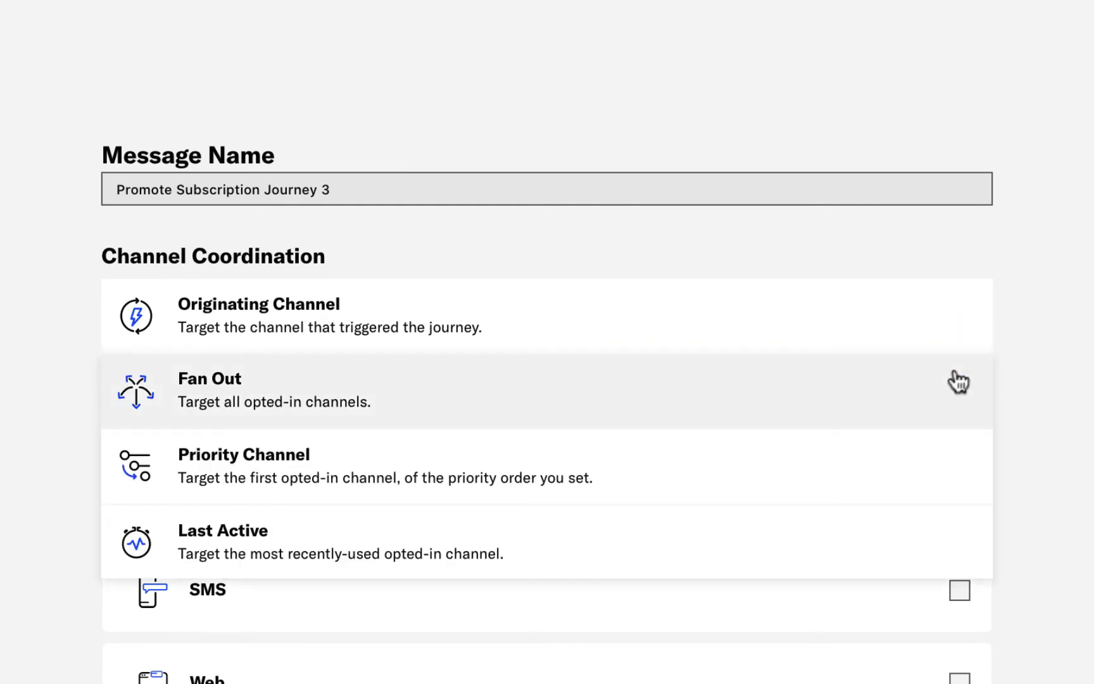
click(946, 465)
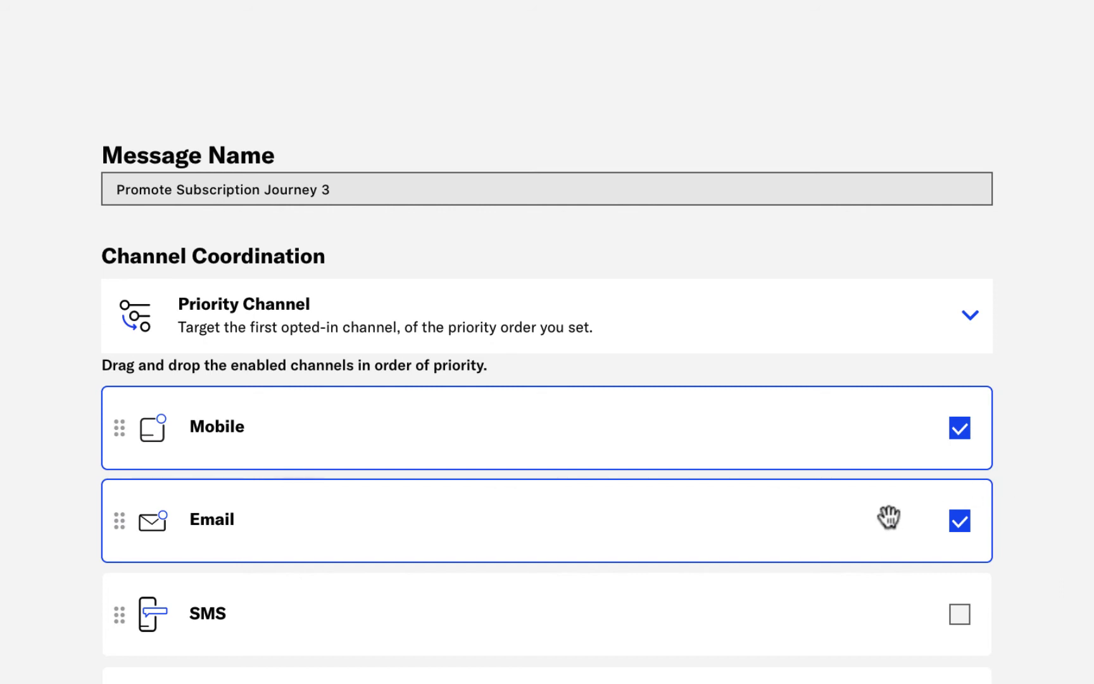
drag(888, 518, 887, 424)
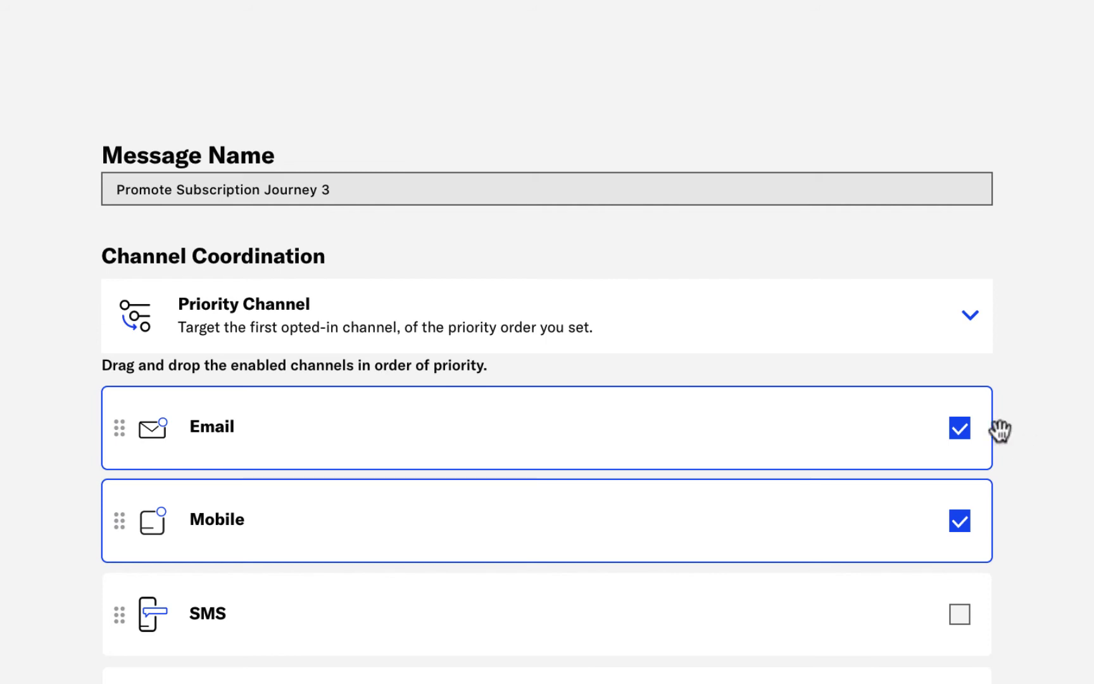
- Name the message "Weekly Deals" and save the channel setup
click(674, 190)
key(super+a)
key(BackSpace)
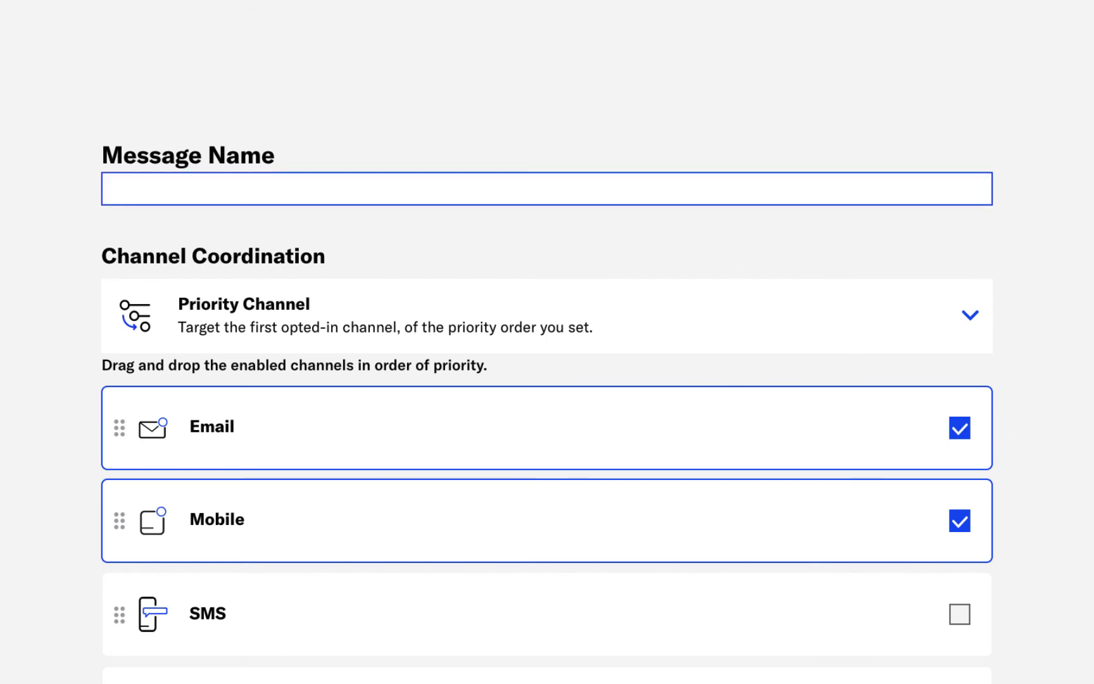
text(Weekly Deals)
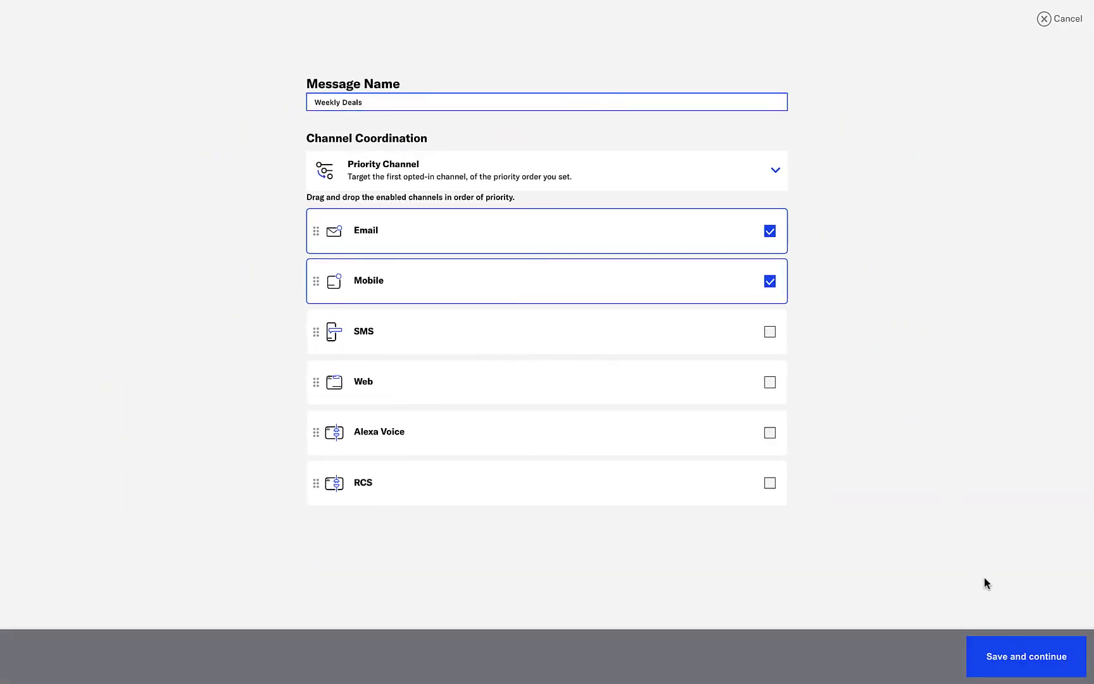
click(1003, 649)
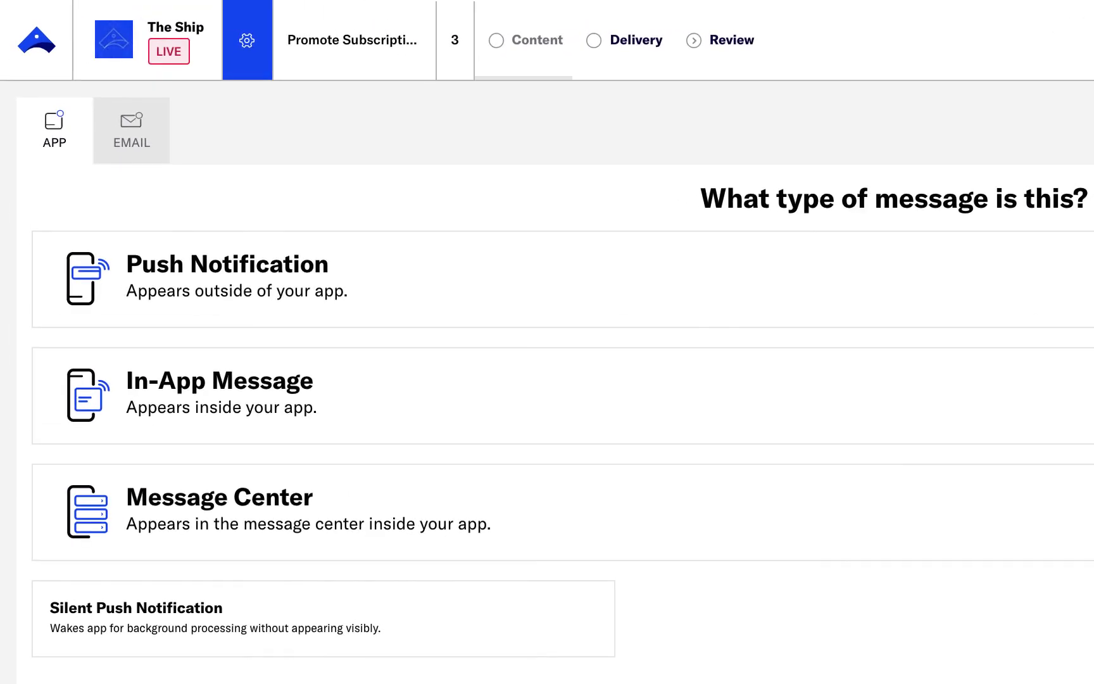
- Look at the email content options and return to the app message types
click(161, 137)
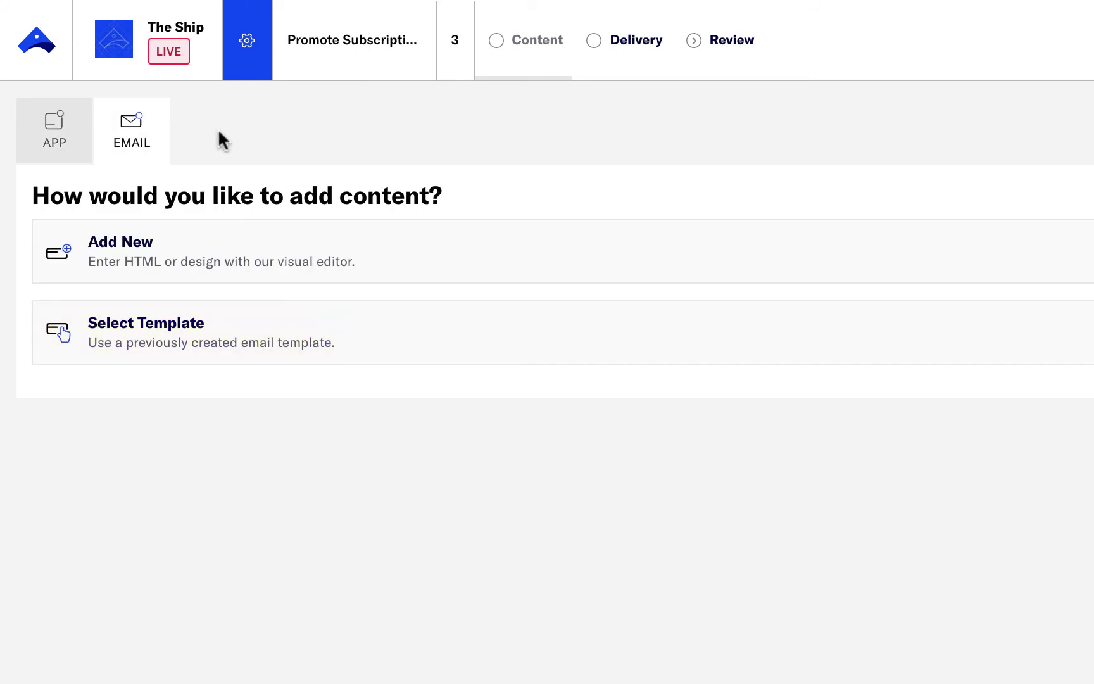
click(79, 133)
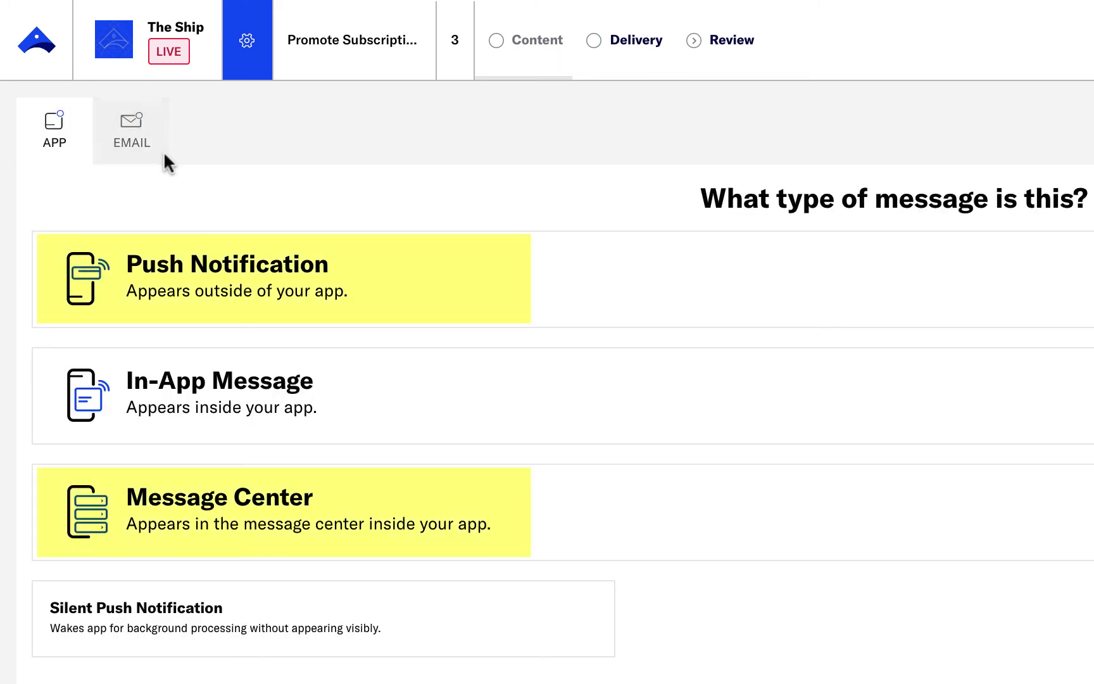